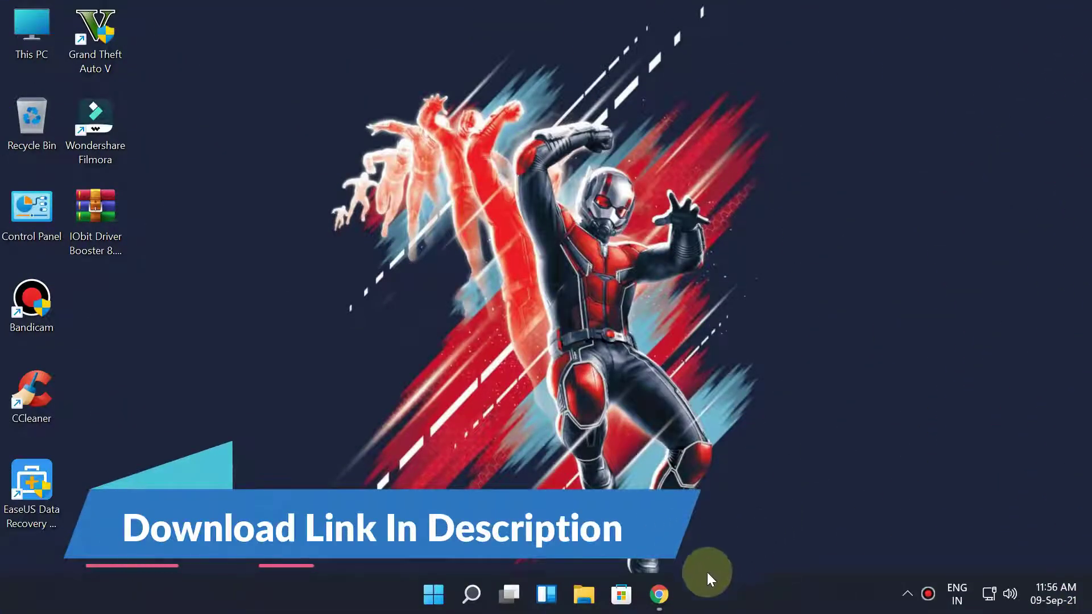
- Load the short link tei.ai/upbA34E in Google Chrome
left_click(659, 595)
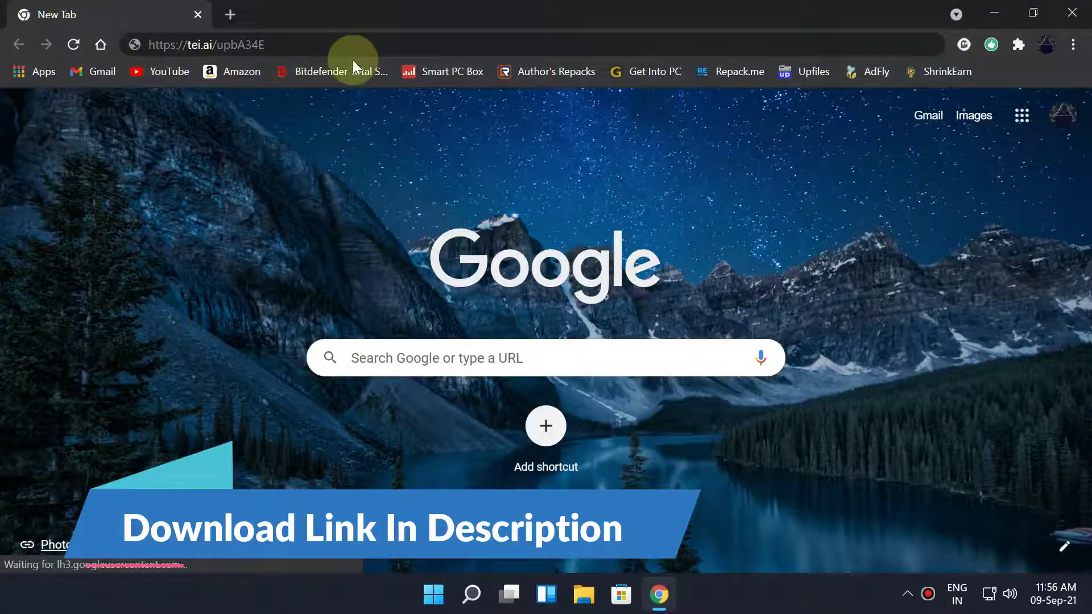
left_click(324, 44)
key("Return")
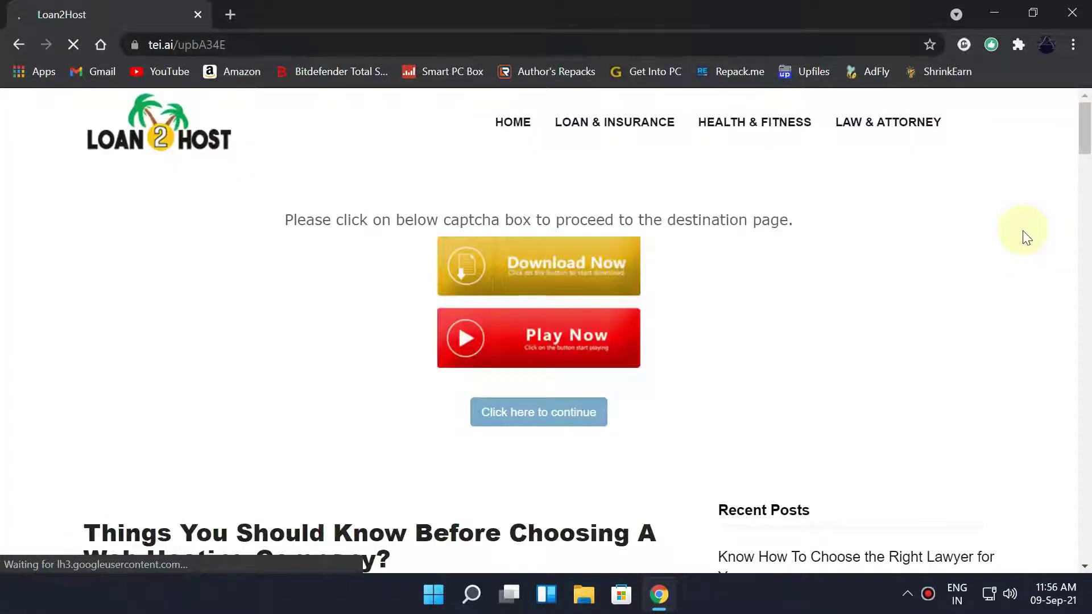
scroll(989, 359, "down", 1)
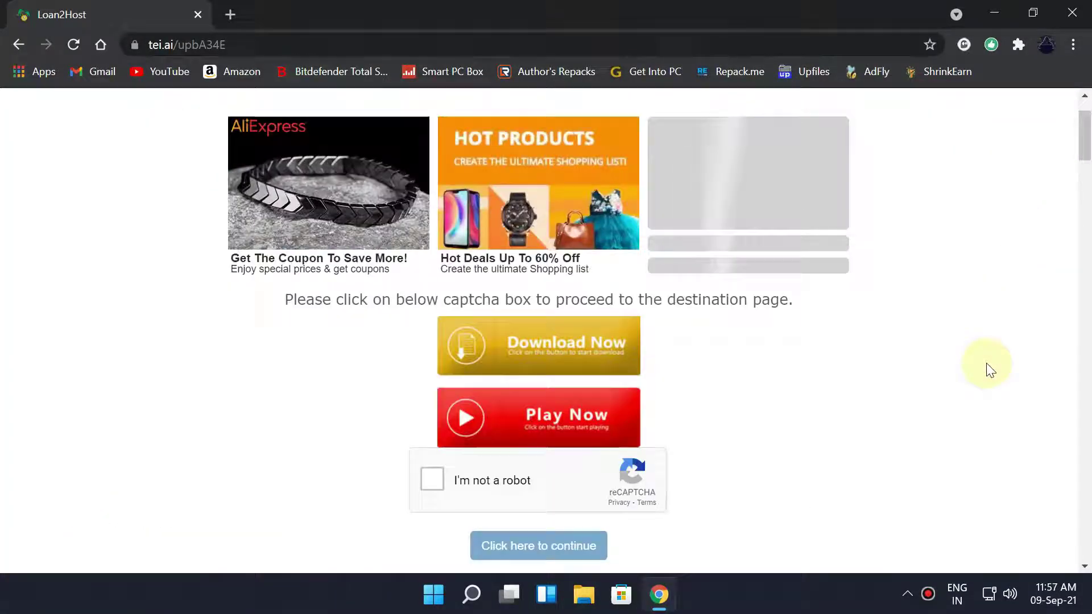
- Pass the reCAPTCHA and continue, closing the popup tab, to the link-generating article page
left_click(429, 480)
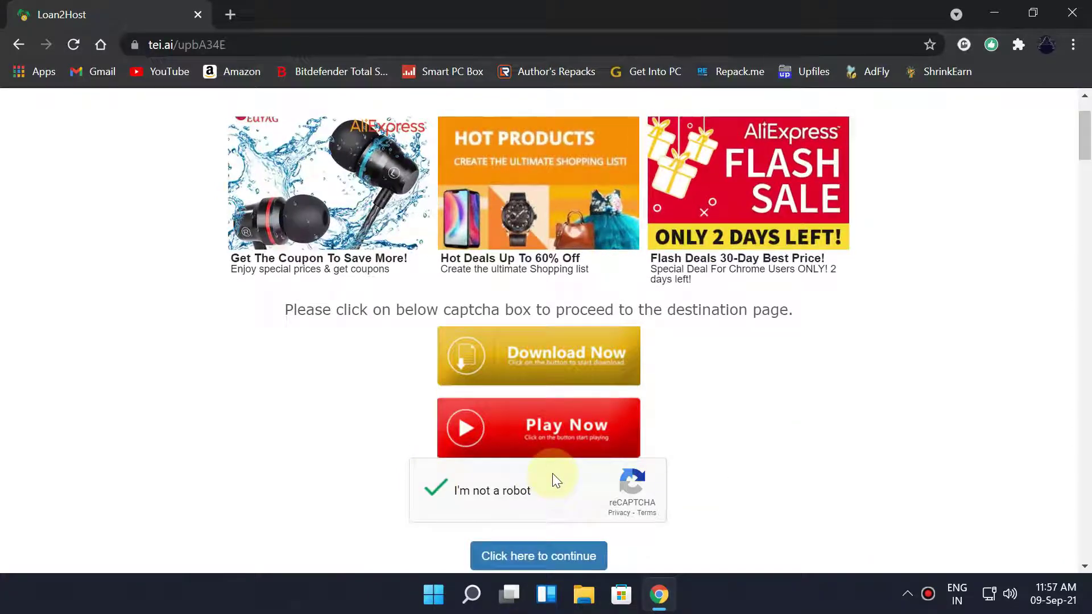
scroll(552, 474, "down", 1)
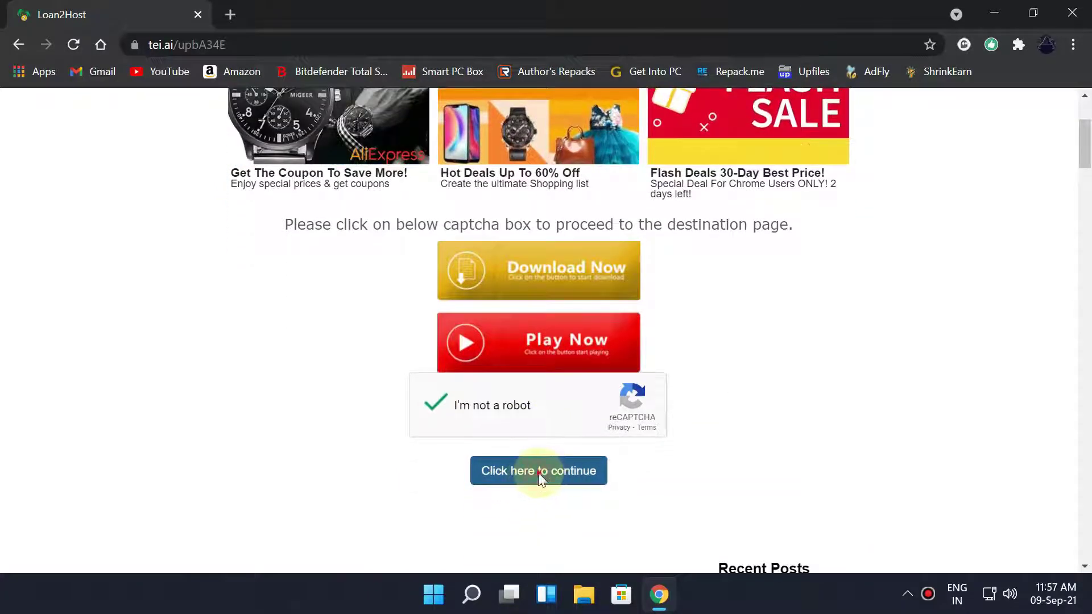
left_click(538, 472)
left_click(396, 14)
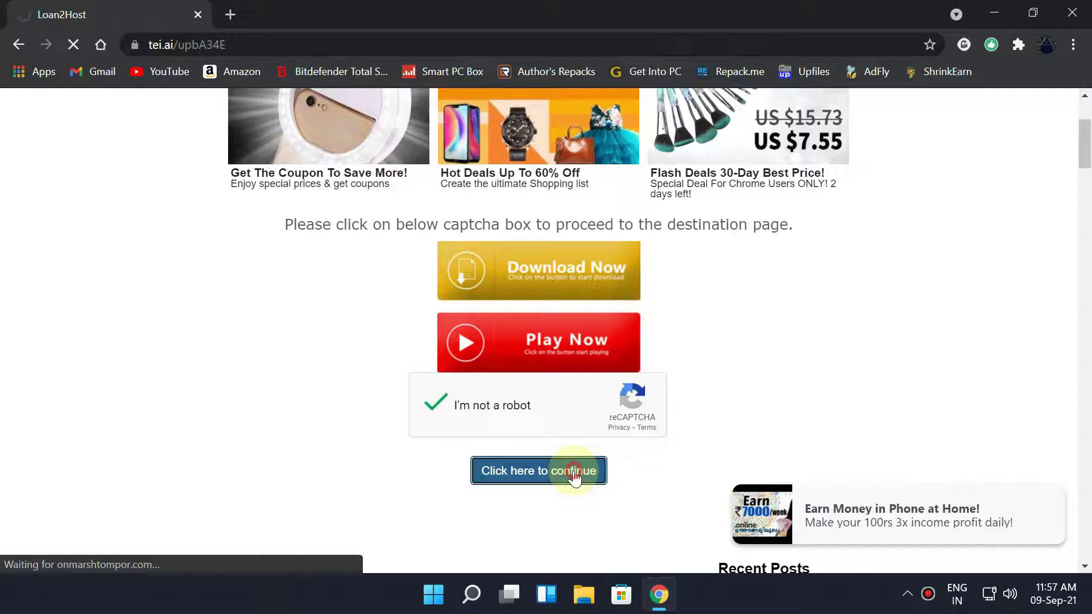
left_click(573, 475)
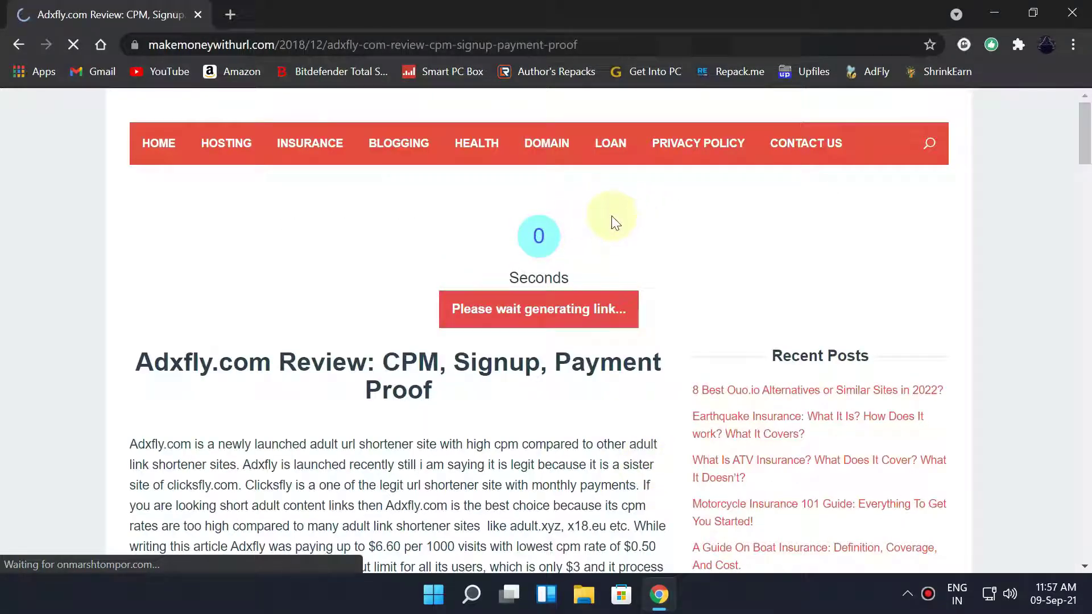
- Follow 'Download link here', wait out the 10-second countdown, and use 'Get Link' to reach Upfiles
left_click(535, 309)
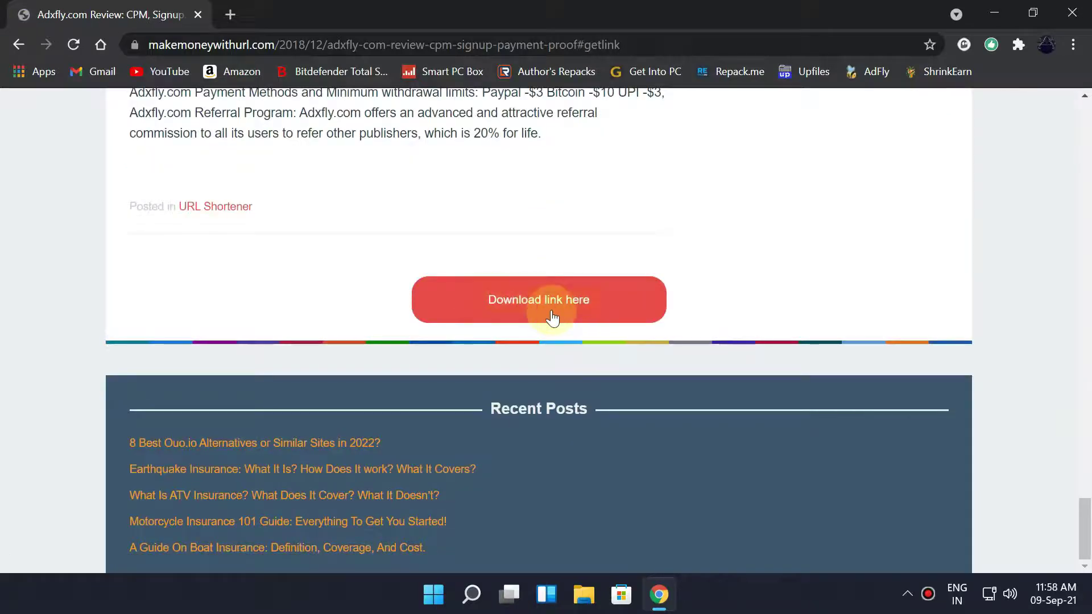
left_click(538, 299)
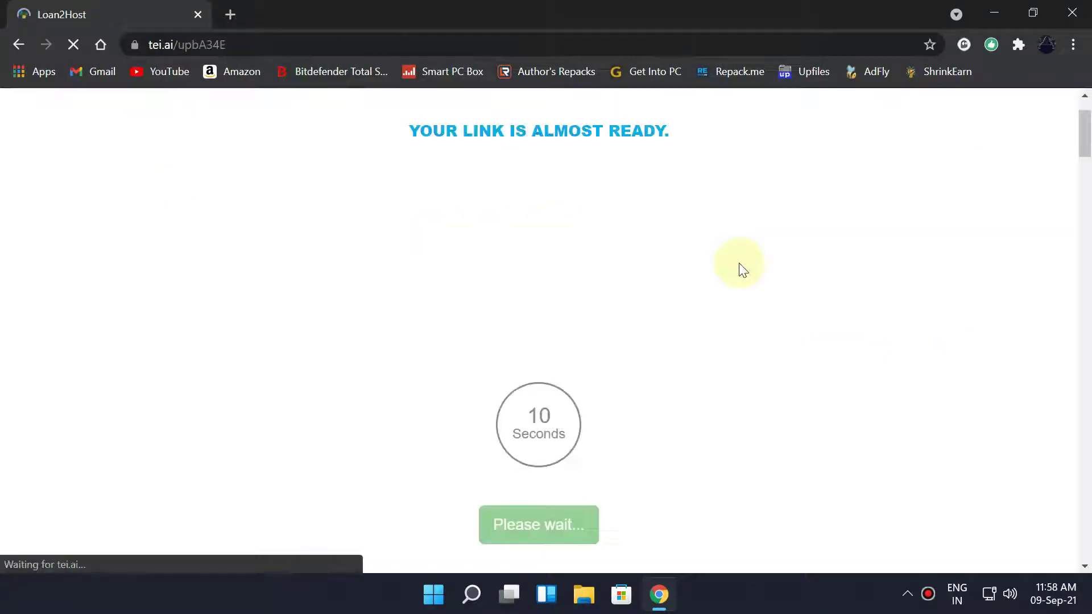
scroll(738, 269, "down", 3)
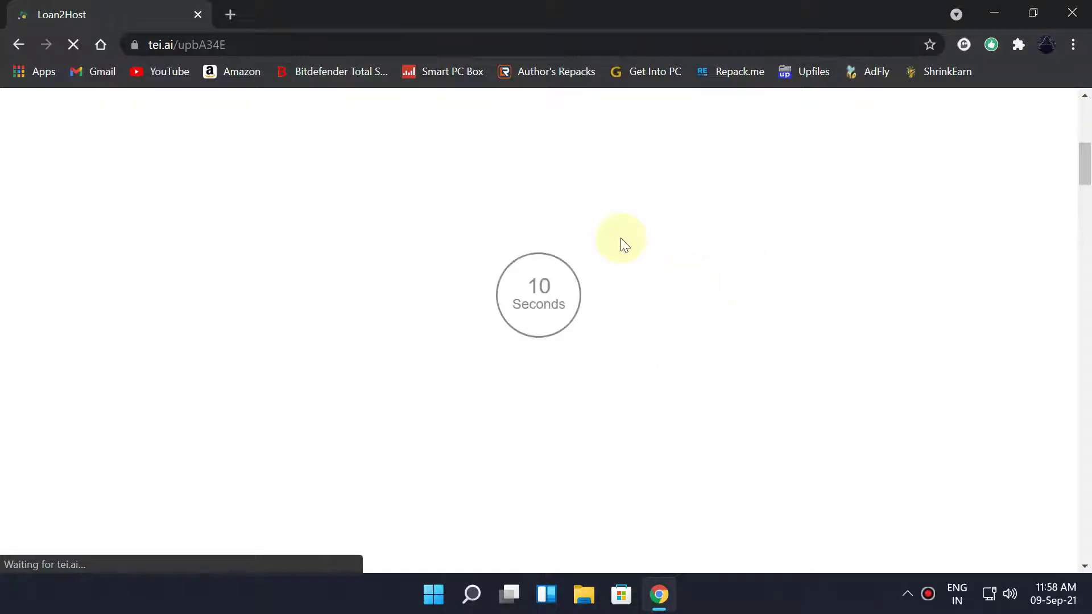
scroll(622, 239, "down", 3)
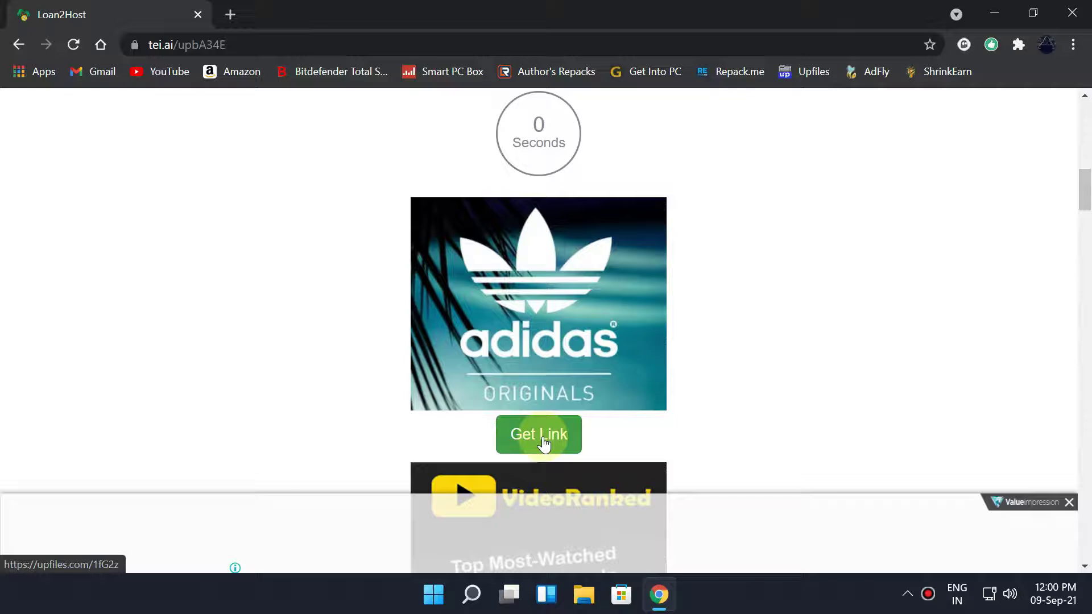
left_click(539, 434)
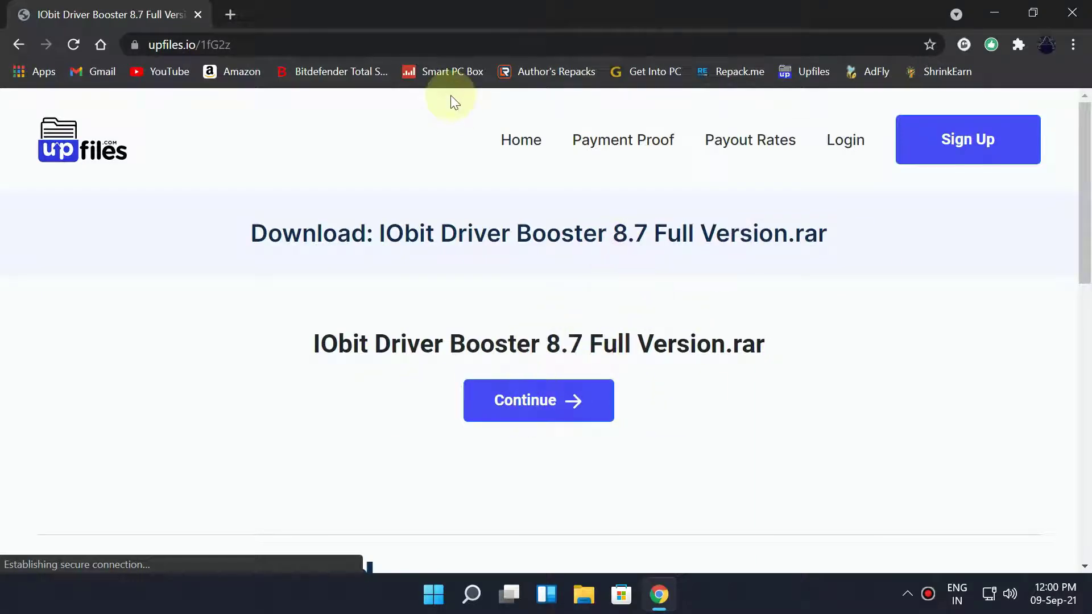
- Close the stray popup tab, then continue past the Upfiles reCAPTCHA to the download countdown
left_click(401, 16)
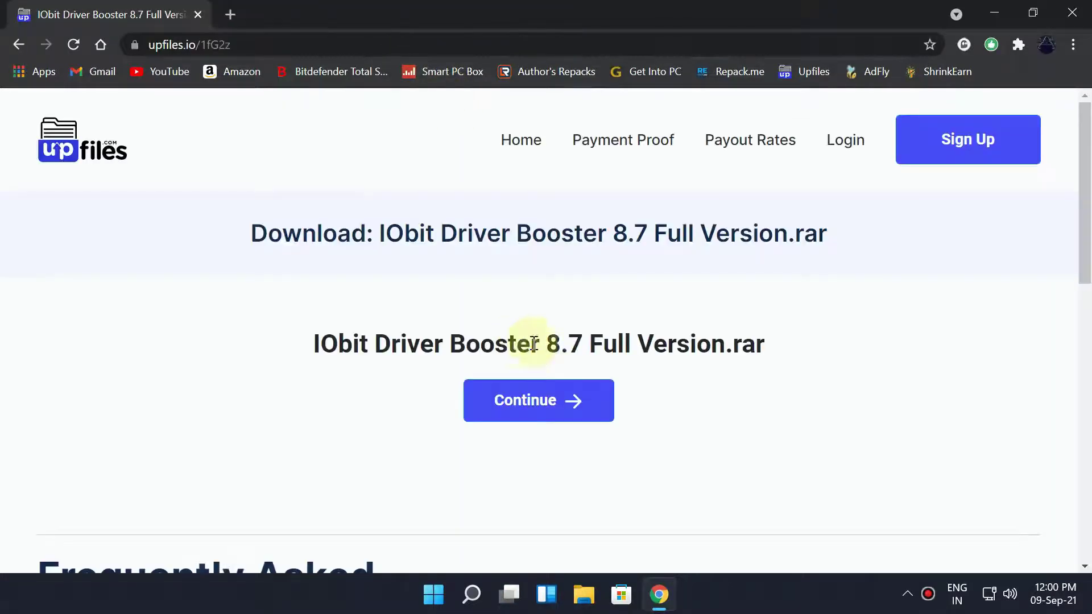
left_click(556, 401)
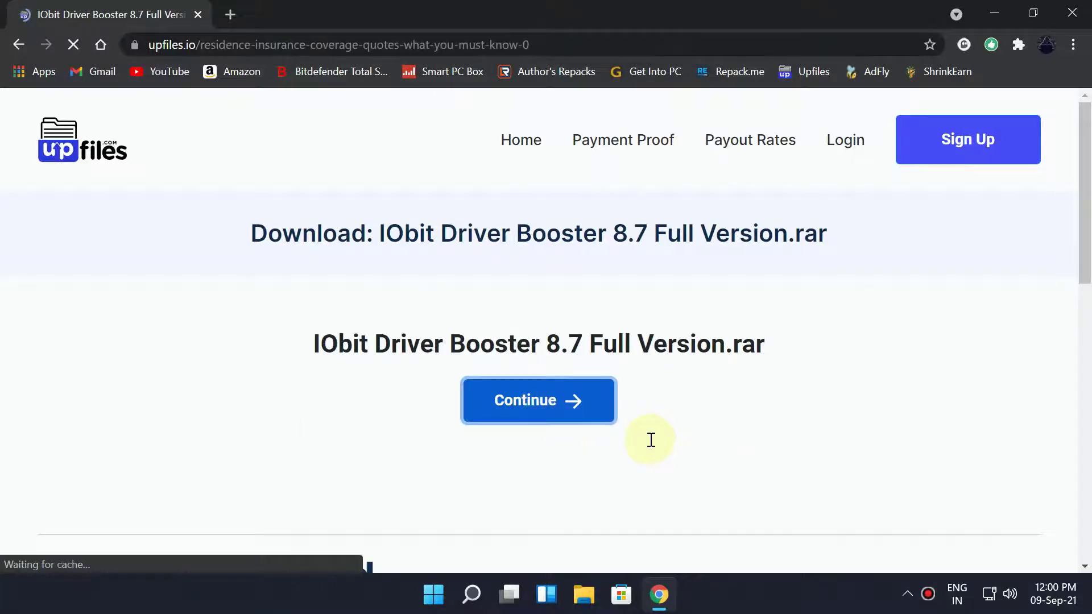
scroll(597, 409, "down", 3)
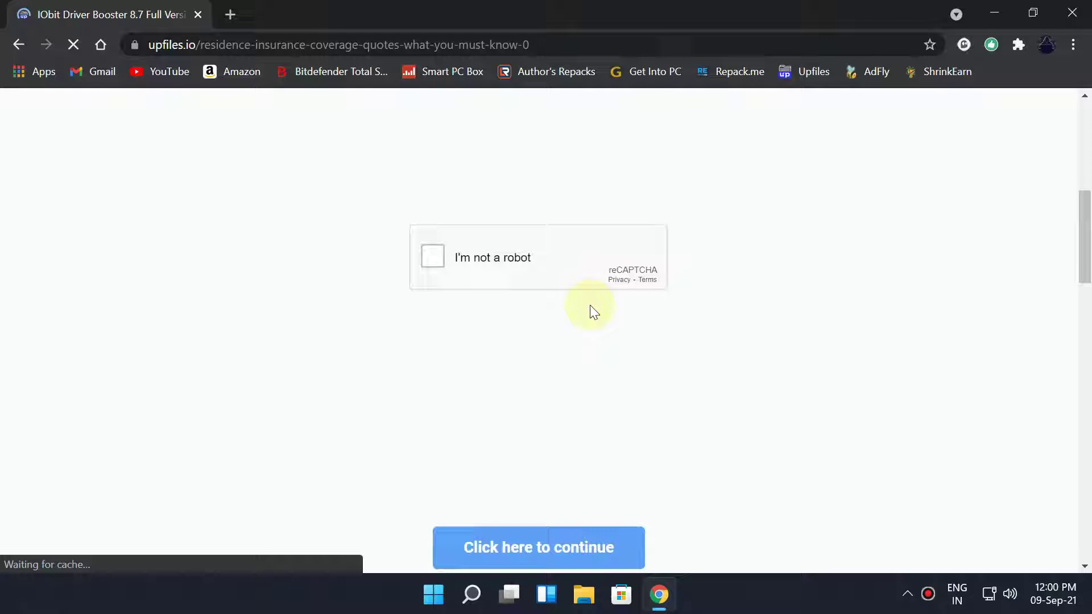
left_click(431, 207)
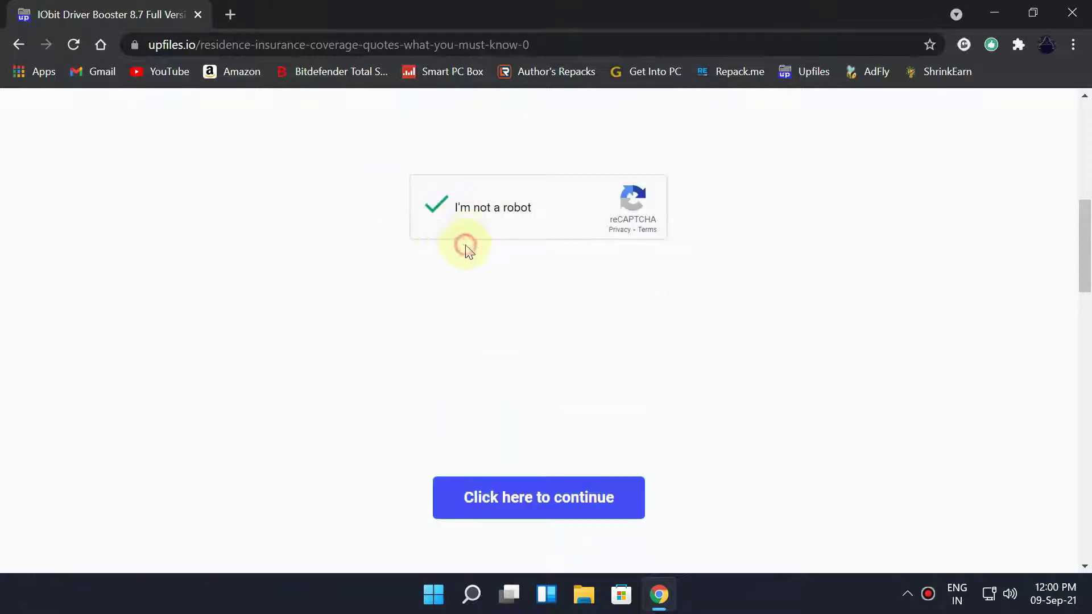
left_click(543, 505)
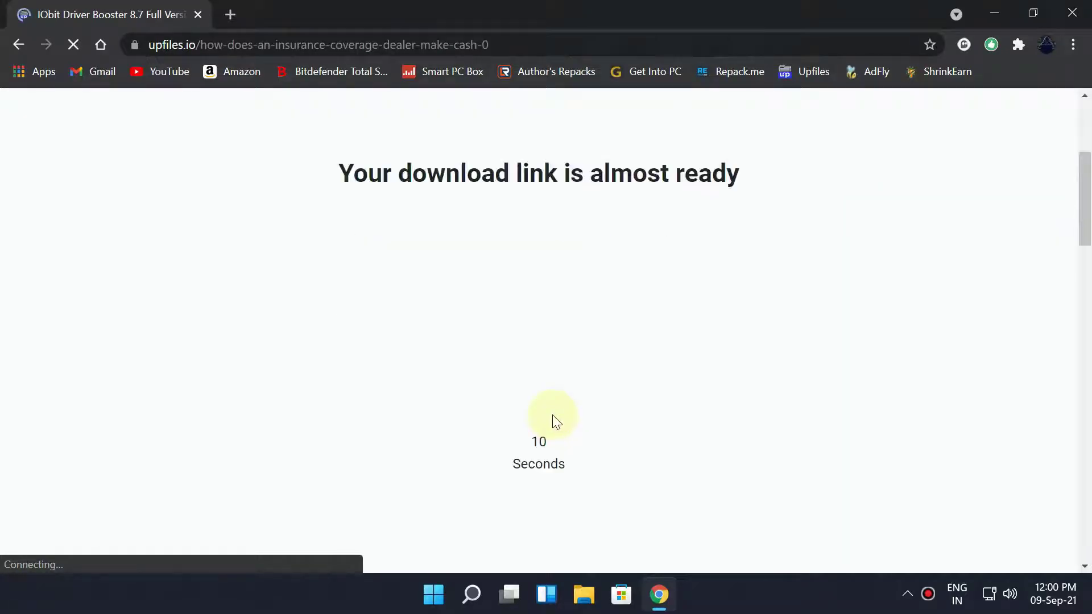
scroll(552, 415, "down", 3)
scroll(557, 184, "down", 1)
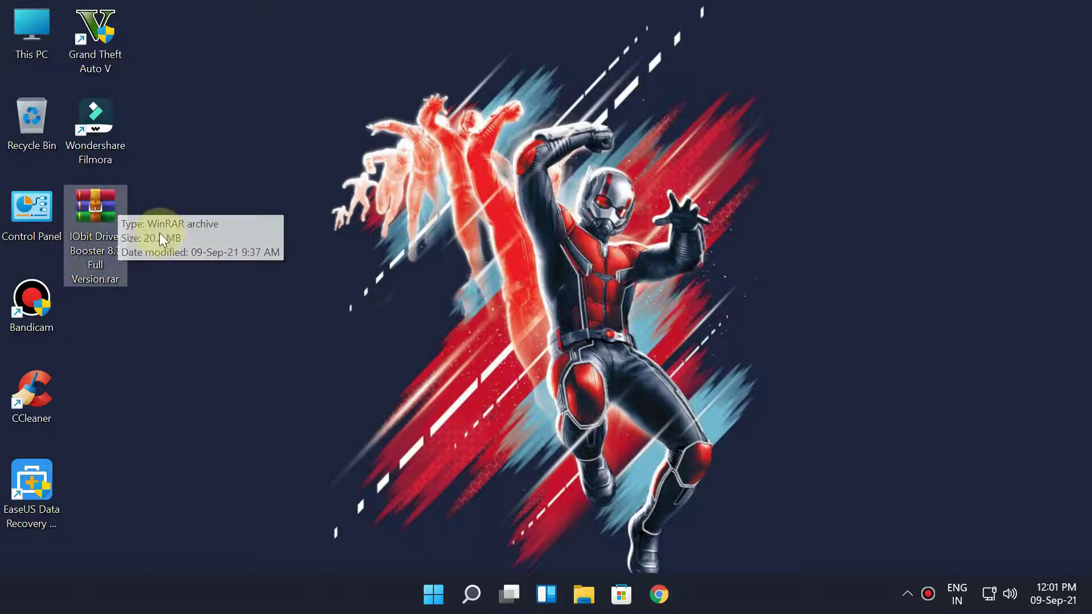
- Extract the .rar onto the desktop and run IObit Driver Booster 8.7.0.529.exe as administrator
right_click(102, 231)
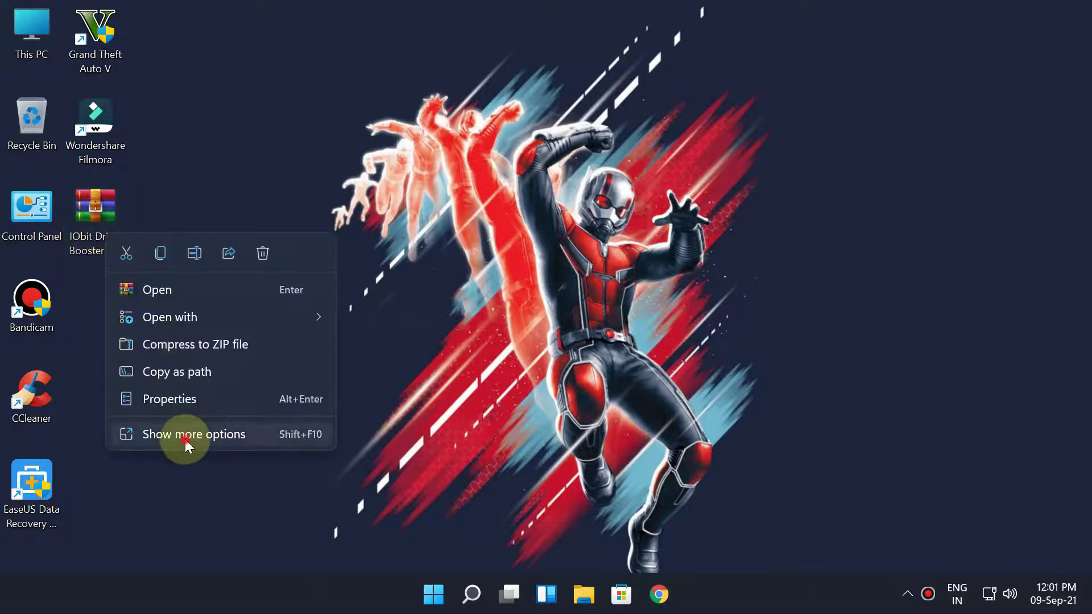
left_click(186, 440)
left_click(248, 137)
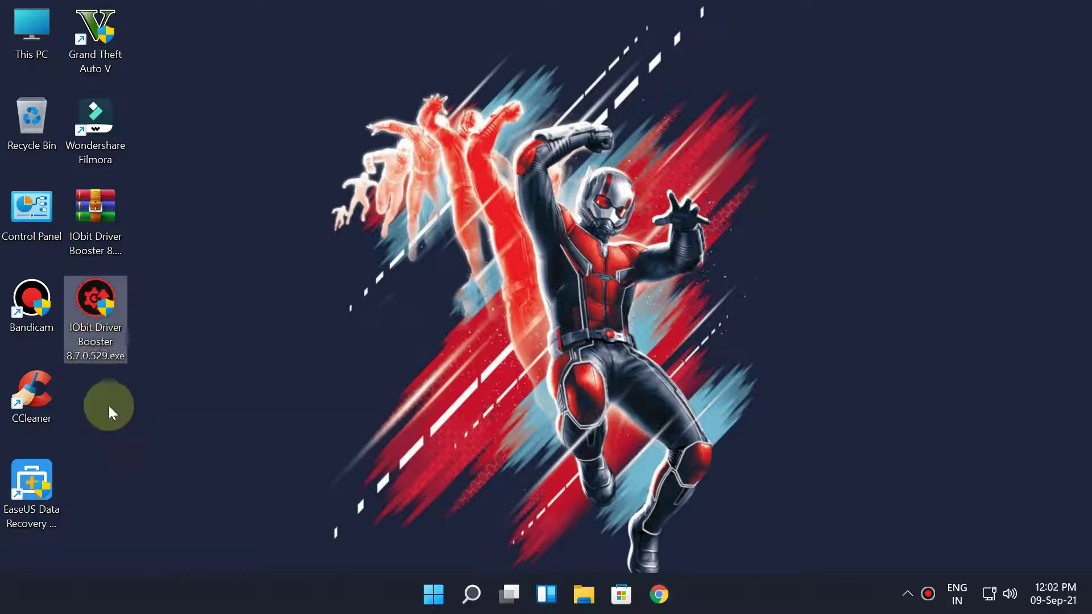
right_click(96, 324)
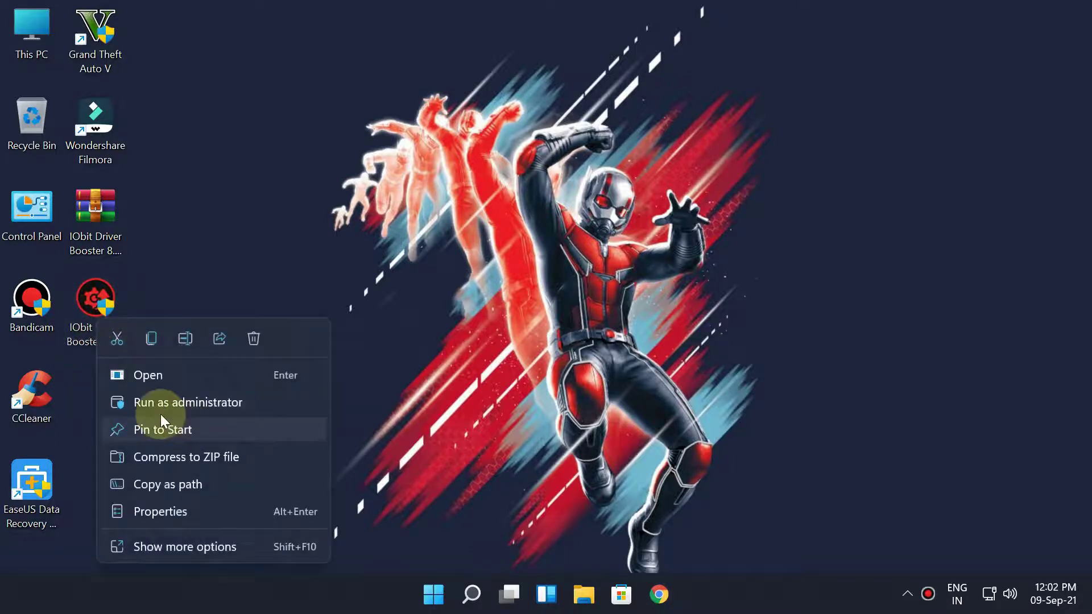
left_click(179, 405)
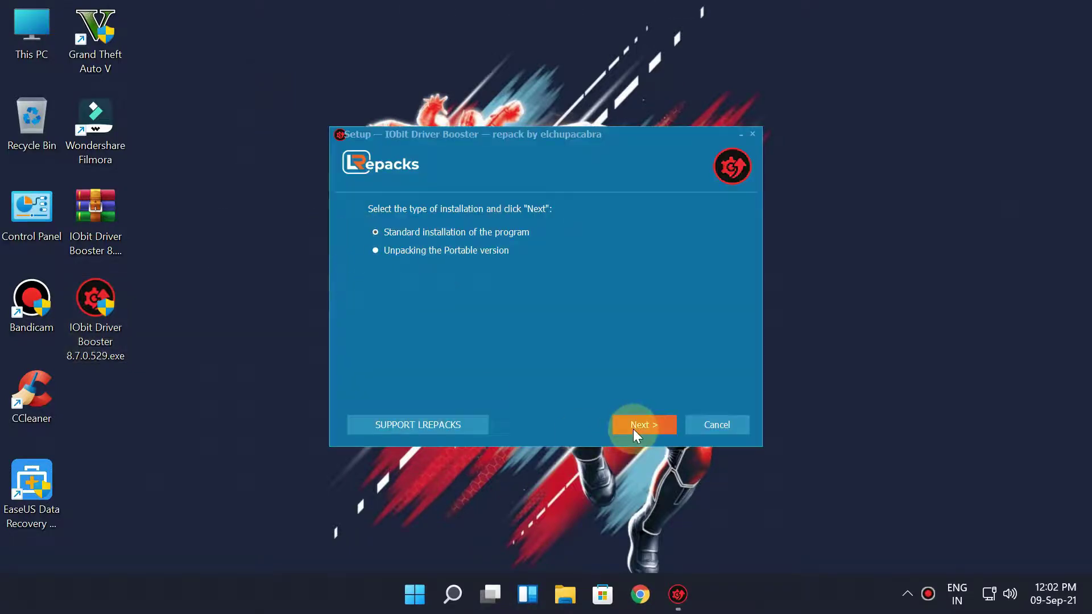
- Install with extra languages and the LRepacks website visit unticked, and Run the program ticked
left_click(632, 429)
left_click(628, 428)
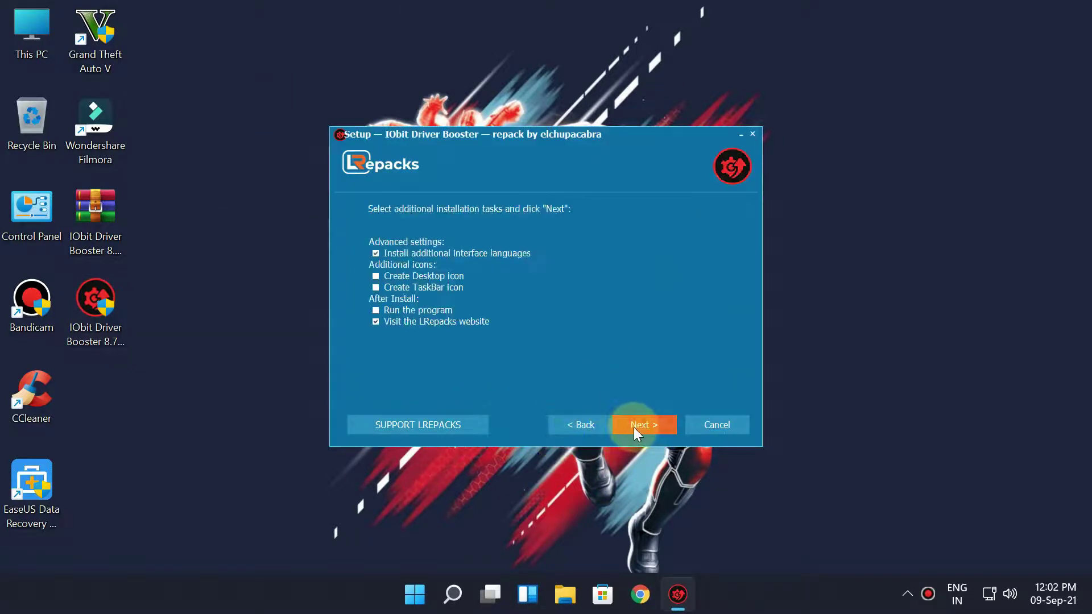
left_click(375, 322)
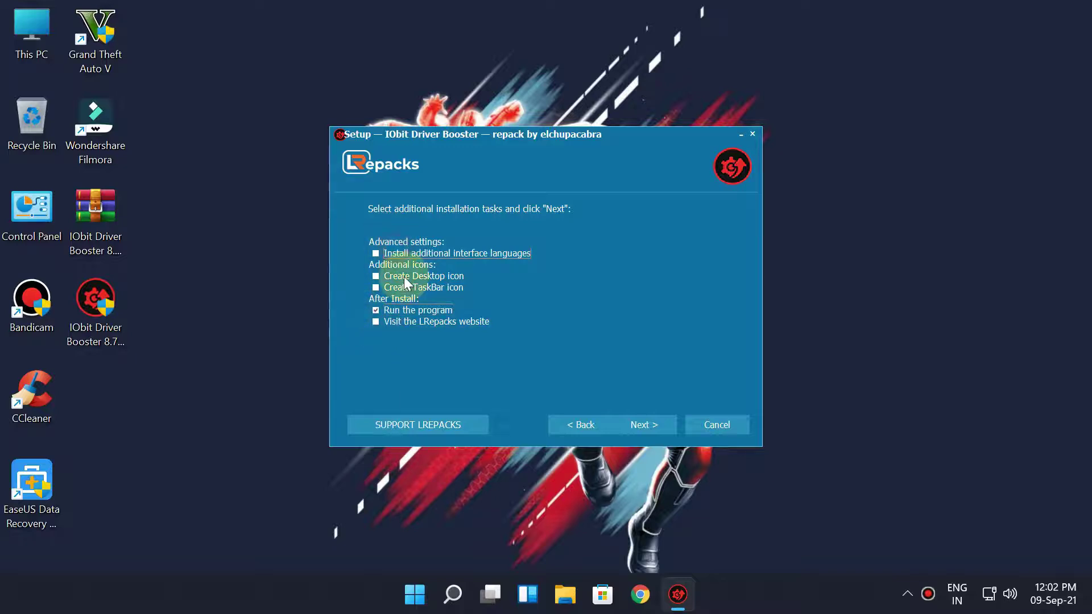
left_click(646, 425)
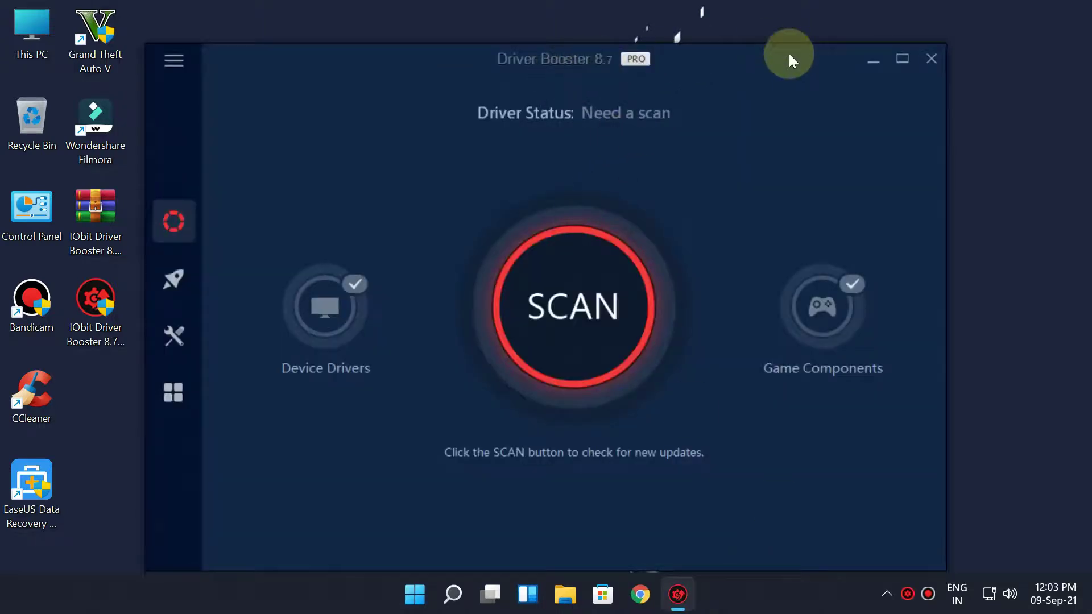
- Check the About dialog from the menu shows Pro 8.7.0.529, then close Driver Booster
left_click(172, 59)
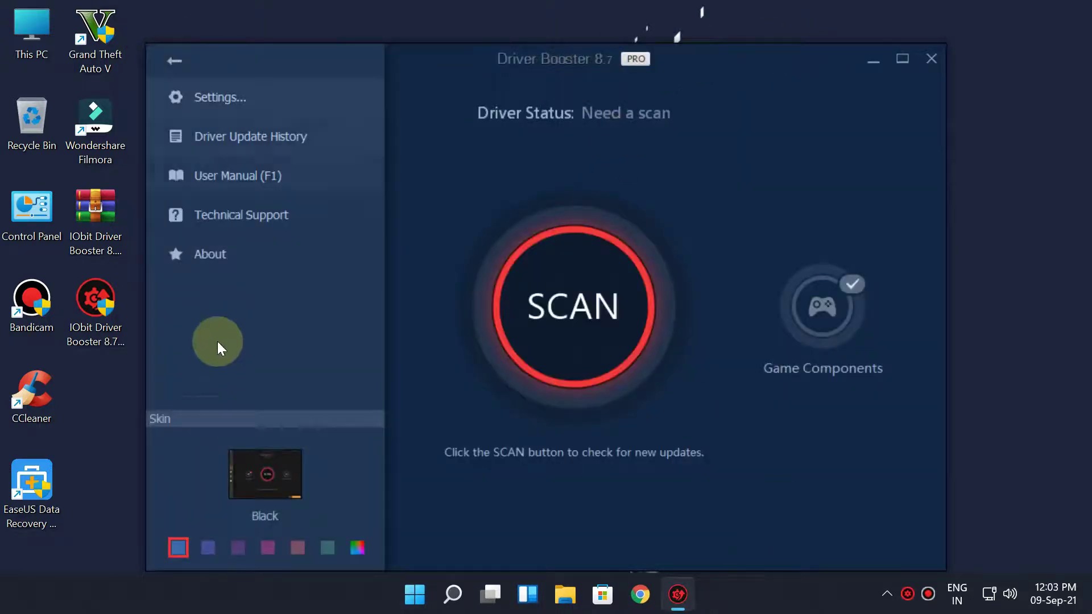
left_click(221, 254)
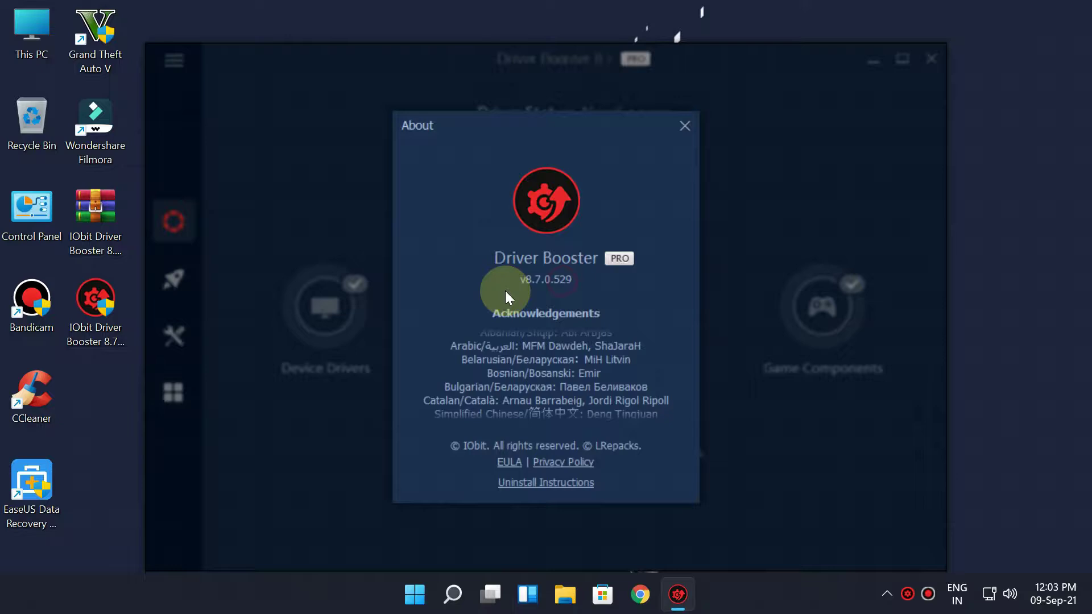
left_click(689, 125)
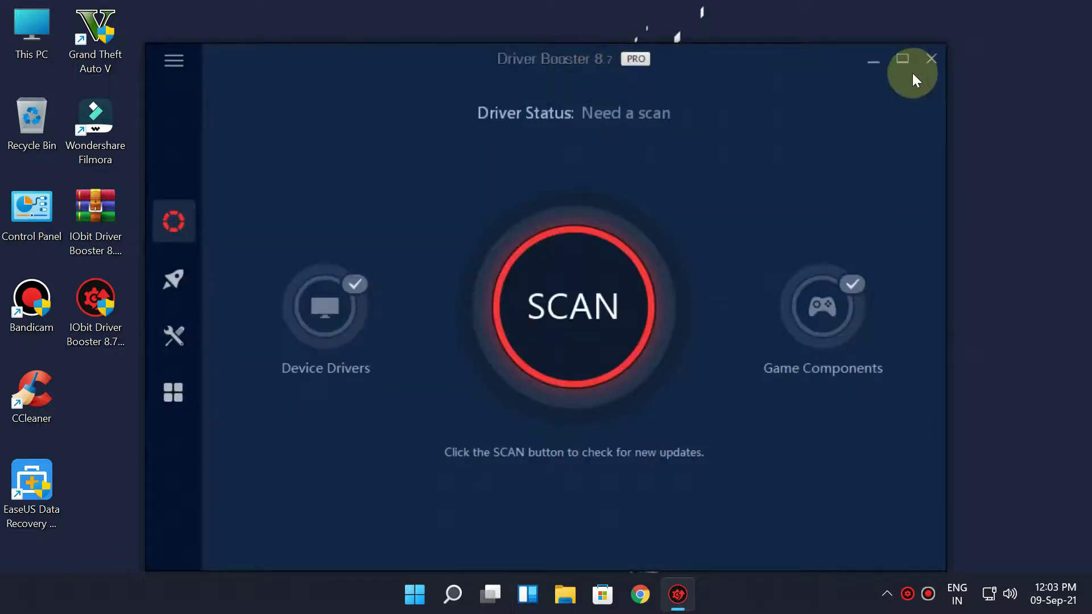
left_click(931, 60)
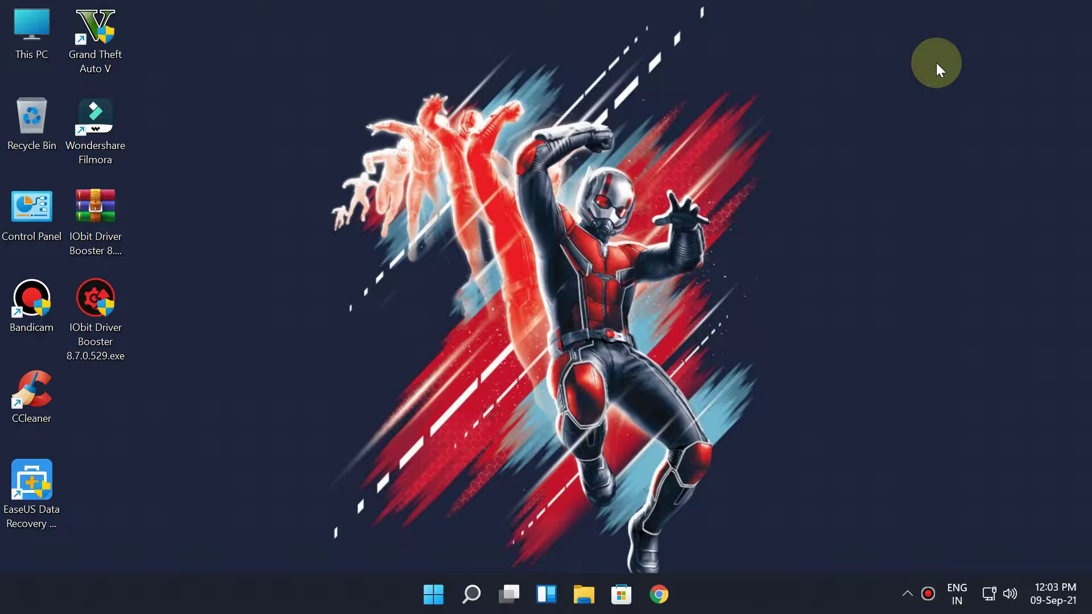